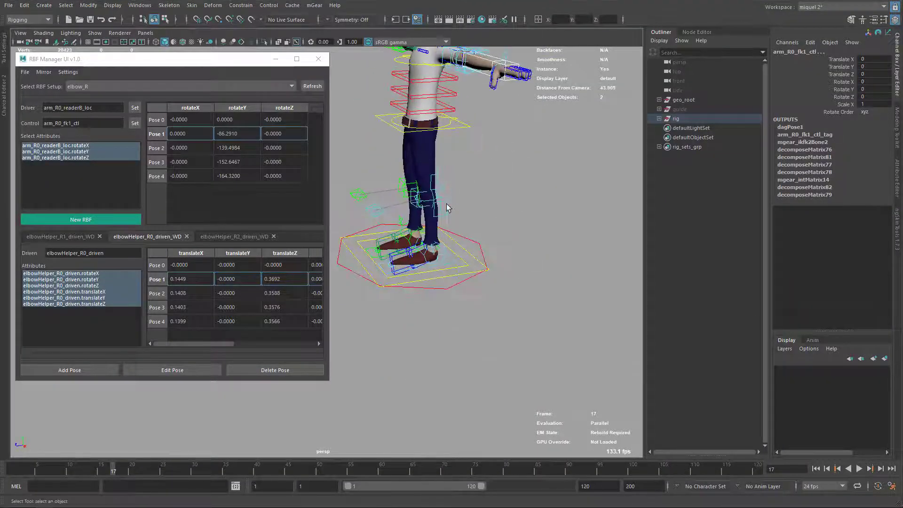
# - Try moving the left and right upper knee helper controls together to test their mirroring, and undo the moves
pyautogui.keyDown('alt'); pyautogui.moveTo(447, 204); pyautogui.dragTo(477, 214, button='right'); pyautogui.keyUp('alt')
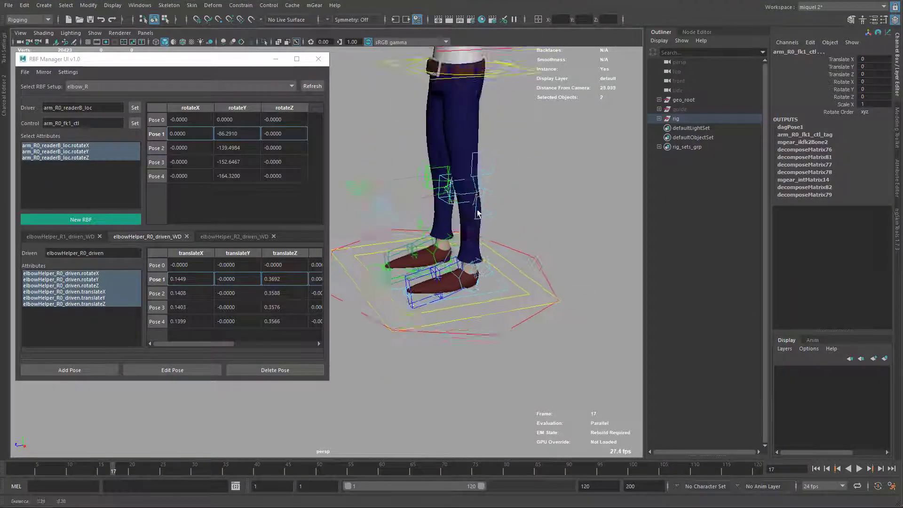
pyautogui.keyDown('alt'); pyautogui.moveTo(478, 213); pyautogui.dragTo(455, 236); pyautogui.keyUp('alt')
pyautogui.keyDown('alt'); pyautogui.moveTo(455, 235); pyautogui.dragTo(469, 190, button='right'); pyautogui.keyUp('alt')
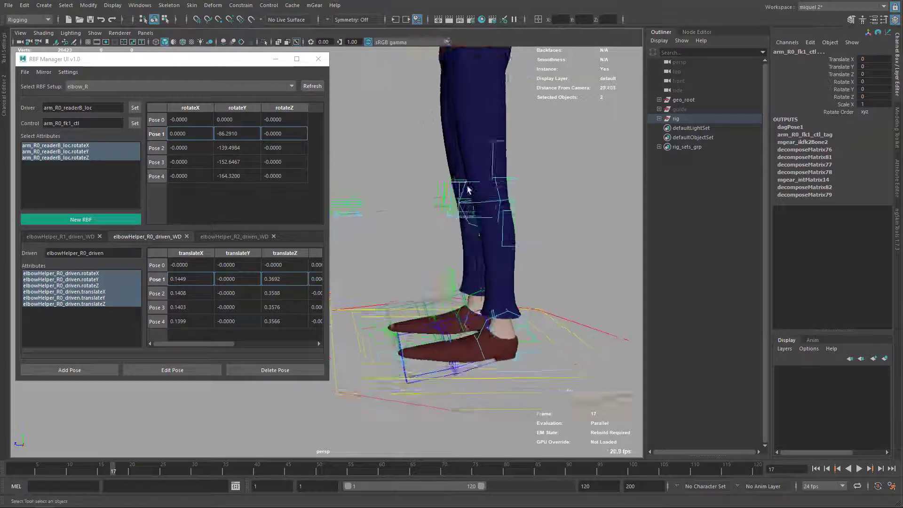
pyautogui.keyDown('alt'); pyautogui.moveTo(470, 190); pyautogui.dragTo(470, 230, button='middle'); pyautogui.keyUp('alt')
pyautogui.keyDown('alt'); pyautogui.moveTo(470, 230); pyautogui.dragTo(455, 266); pyautogui.keyUp('alt')
pyautogui.keyDown('alt'); pyautogui.moveTo(455, 266); pyautogui.dragTo(453, 193, button='right'); pyautogui.keyUp('alt')
pyautogui.keyDown('alt'); pyautogui.moveTo(453, 194); pyautogui.dragTo(458, 185, button='middle'); pyautogui.keyUp('alt')
pyautogui.keyDown('alt'); pyautogui.moveTo(506, 321); pyautogui.dragTo(508, 267); pyautogui.keyUp('alt')
pyautogui.click(513, 220)
pyautogui.press('w')
pyautogui.keyDown('alt'); pyautogui.moveTo(528, 207); pyautogui.dragTo(506, 183); pyautogui.keyUp('alt')
pyautogui.keyDown('shift'); pyautogui.click(498, 172); pyautogui.keyUp('shift')
pyautogui.moveTo(544, 132); pyautogui.dragTo(576, 116)
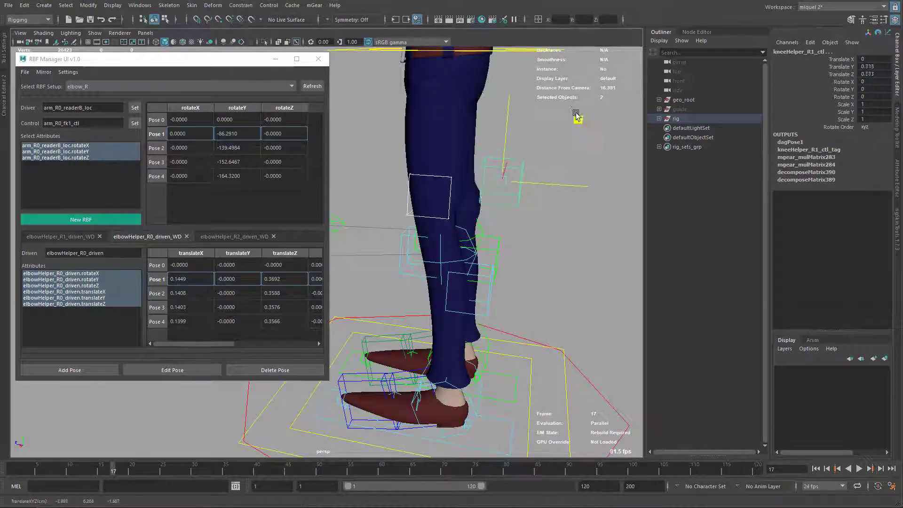
pyautogui.hotkey('ctrl', 'z')
pyautogui.moveTo(476, 139); pyautogui.dragTo(477, 128)
pyautogui.hotkey('ctrl', 'z')
# - Try the mirroring test on further pairs of knee helper controls, and undo it
pyautogui.click(548, 202)
pyautogui.moveTo(485, 192); pyautogui.dragTo(436, 240)
pyautogui.hotkey('ctrl', 'z')
pyautogui.press('q')
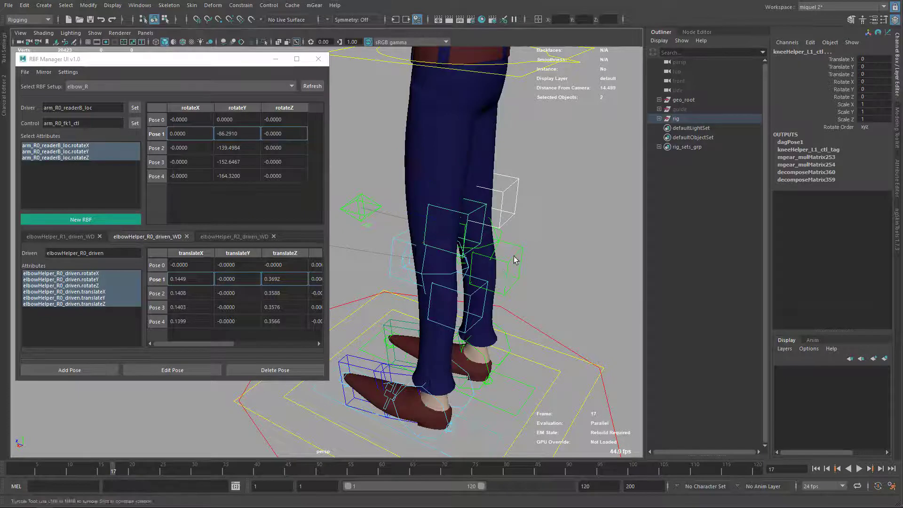
pyautogui.keyDown('alt'); pyautogui.moveTo(513, 258); pyautogui.dragTo(535, 249); pyautogui.keyUp('alt')
pyautogui.click(500, 246)
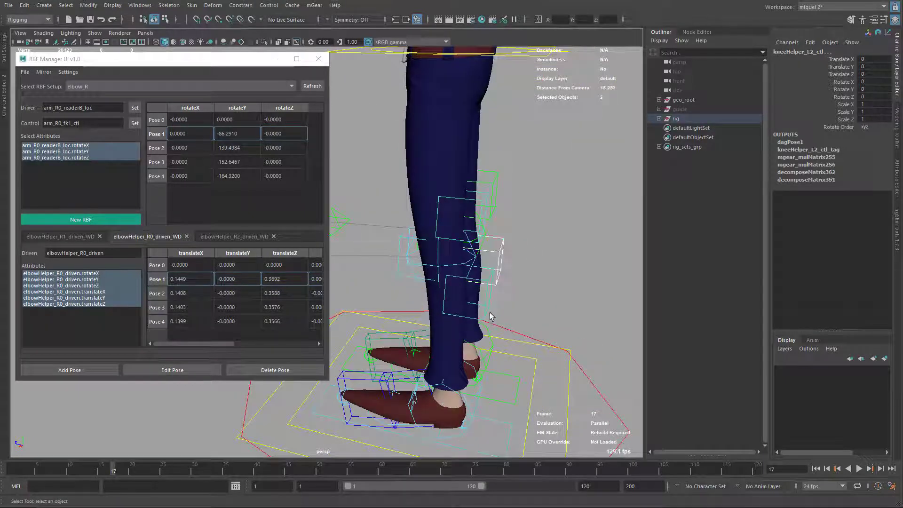
pyautogui.hotkey('ctrl', 'z')
# - Enable Invert Mirror TZ, RX and RY in the extra attributes of kneeHelper_R2_ctl
pyautogui.keyDown('alt'); pyautogui.moveTo(489, 280); pyautogui.dragTo(485, 213, button='right'); pyautogui.keyUp('alt')
pyautogui.click(469, 199)
pyautogui.click(895, 183)
pyautogui.click(703, 51)
pyautogui.click(705, 229)
pyautogui.click(771, 269)
pyautogui.click(767, 275)
pyautogui.keyDown('alt'); pyautogui.moveTo(419, 258); pyautogui.dragTo(449, 248, button='middle'); pyautogui.keyUp('alt')
pyautogui.keyDown('alt'); pyautogui.moveTo(449, 248); pyautogui.dragTo(450, 204); pyautogui.keyUp('alt')
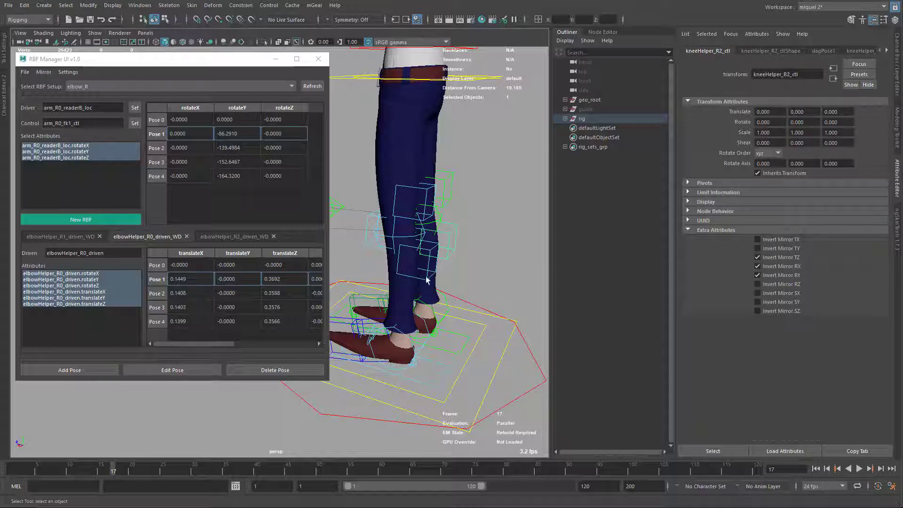
# - Adjust the Invert Mirror TZ, RX and RY options on the remaining knee helper controls and save the scene
pyautogui.click(428, 281)
pyautogui.click(757, 258)
pyautogui.click(757, 275)
pyautogui.keyDown('alt'); pyautogui.moveTo(451, 300); pyautogui.dragTo(469, 240); pyautogui.keyUp('alt')
pyautogui.click(465, 230)
pyautogui.click(785, 265)
pyautogui.keyDown('alt'); pyautogui.moveTo(456, 243); pyautogui.dragTo(422, 294, button='middle'); pyautogui.keyUp('alt')
pyautogui.click(406, 287)
pyautogui.click(783, 257)
pyautogui.click(408, 243)
pyautogui.keyDown('alt'); pyautogui.moveTo(429, 332); pyautogui.dragTo(435, 289, button='right'); pyautogui.keyUp('alt')
pyautogui.keyDown('alt'); pyautogui.moveTo(434, 289); pyautogui.dragTo(463, 280); pyautogui.keyUp('alt')
pyautogui.hotkey('ctrl', 's')
# - Start a new weightDriver setup and assign the left knee joint leg_L0_4_jnt as its driver
pyautogui.click(123, 86)
pyautogui.click(121, 96)
pyautogui.click(146, 87)
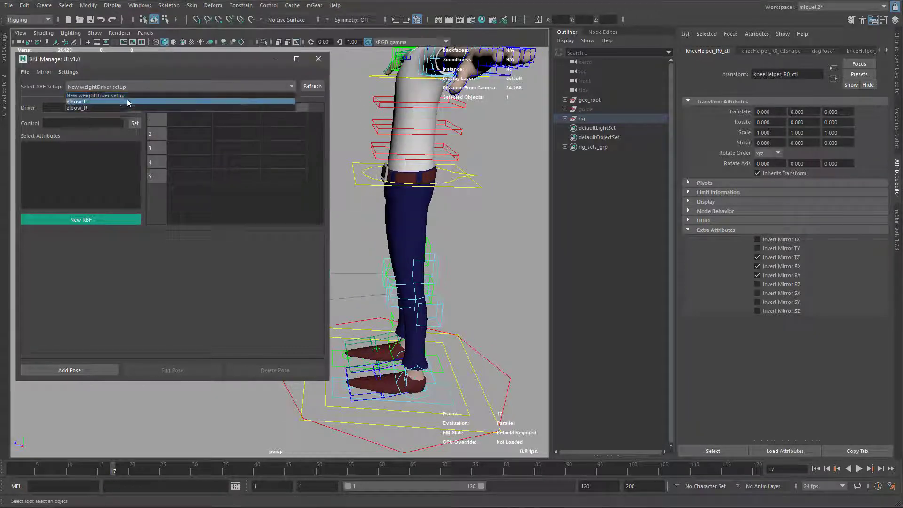
pyautogui.click(128, 96)
pyautogui.keyDown('alt'); pyautogui.moveTo(447, 278); pyautogui.dragTo(423, 166, button='middle'); pyautogui.keyUp('alt')
pyautogui.keyDown('alt'); pyautogui.moveTo(422, 166); pyautogui.dragTo(417, 207, button='right'); pyautogui.keyUp('alt')
pyautogui.keyDown('alt'); pyautogui.moveTo(396, 216); pyautogui.dragTo(394, 217); pyautogui.keyUp('alt')
pyautogui.hotkey('alt', '1')
pyautogui.keyDown('alt'); pyautogui.moveTo(379, 182); pyautogui.dragTo(489, 185, button='right'); pyautogui.keyUp('alt')
pyautogui.keyDown('alt'); pyautogui.moveTo(489, 185); pyautogui.dragTo(450, 194); pyautogui.keyUp('alt')
pyautogui.click(452, 187)
pyautogui.click(134, 107)
# - Assign the left lower-leg FK control leg_L0_fk1_ctl as the setup's control
pyautogui.keyDown('alt'); pyautogui.moveTo(421, 316); pyautogui.dragTo(376, 273); pyautogui.keyUp('alt')
pyautogui.click(463, 304)
pyautogui.keyDown('shift'); pyautogui.click(369, 265); pyautogui.keyUp('shift')
pyautogui.click(895, 88)
pyautogui.click(840, 67)
pyautogui.moveTo(629, 155); pyautogui.dragTo(465, 195, button='middle')
pyautogui.keyDown('alt'); pyautogui.moveTo(570, 217); pyautogui.dragTo(460, 239); pyautogui.keyUp('alt')
pyautogui.click(493, 305)
pyautogui.click(133, 124)
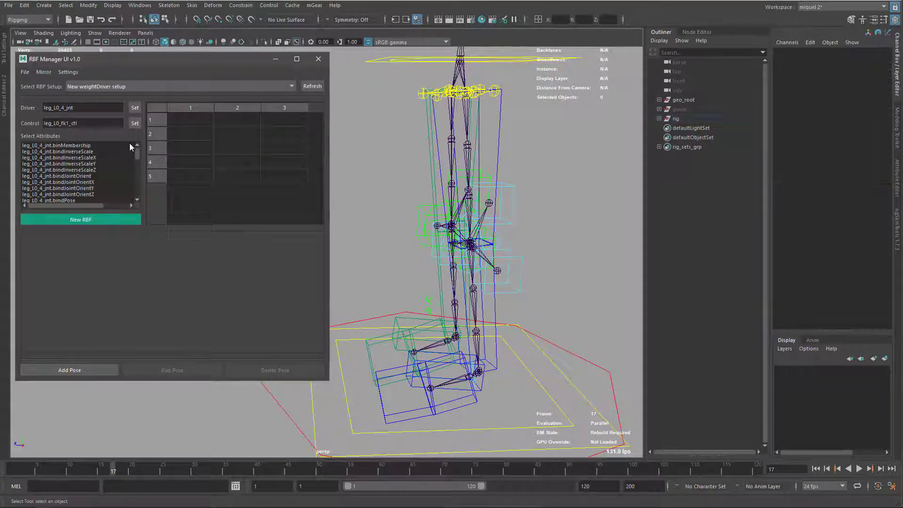
# - Filter the driver attribute list and select rotateX, rotateY and rotateZ of leg_L0_4_jnt
pyautogui.keyDown('alt'); pyautogui.moveTo(521, 149); pyautogui.dragTo(551, 162); pyautogui.keyUp('alt')
pyautogui.keyDown('alt'); pyautogui.moveTo(510, 282); pyautogui.dragTo(501, 231, button='middle'); pyautogui.keyUp('alt')
pyautogui.keyDown('alt'); pyautogui.moveTo(501, 231); pyautogui.dragTo(515, 247, button='right'); pyautogui.keyUp('alt')
pyautogui.keyDown('alt'); pyautogui.moveTo(513, 249); pyautogui.dragTo(494, 251); pyautogui.keyUp('alt')
pyautogui.hotkey('ctrl', 'shift', 'h')
pyautogui.rightClick(102, 169)
pyautogui.click(115, 181)
pyautogui.click(72, 158)
pyautogui.keyDown('shift'); pyautogui.click(70, 170); pyautogui.keyUp('shift')
# - Create the RBF setup knee_L, driving the rotate and translate attributes of the front left knee helper
pyautogui.keyDown('alt'); pyautogui.moveTo(582, 233); pyautogui.dragTo(494, 221); pyautogui.keyUp('alt')
pyautogui.click(446, 243)
pyautogui.click(80, 219)
pyautogui.moveTo(182, 188); pyautogui.dragTo(183, 217)
pyautogui.click(184, 281)
# - Add the two rear left knee helpers, L1 and L2, to the knee_L setup with their driven attributes selected
pyautogui.keyDown('alt'); pyautogui.moveTo(515, 207); pyautogui.dragTo(496, 206); pyautogui.keyUp('alt')
pyautogui.click(521, 189)
pyautogui.click(93, 219)
pyautogui.moveTo(175, 180); pyautogui.dragTo(183, 210)
pyautogui.click(179, 276)
pyautogui.click(79, 221)
pyautogui.moveTo(177, 181); pyautogui.dragTo(182, 208)
pyautogui.click(180, 276)
# - Show the model shaded and rotate the left lower-leg FK control to bend the knee to roughly a right angle
pyautogui.keyDown('alt'); pyautogui.moveTo(486, 324); pyautogui.dragTo(410, 268); pyautogui.keyUp('alt')
pyautogui.press('e')
pyautogui.press('5')
pyautogui.moveTo(397, 176); pyautogui.dragTo(417, 276)
# - Move the front left knee helper control outward to restore the kneecap's volume in the bent pose
pyautogui.keyDown('alt'); pyautogui.moveTo(506, 246); pyautogui.dragTo(430, 234); pyautogui.keyUp('alt')
pyautogui.scroll(1, 441, 232)
pyautogui.press('q')
pyautogui.click(443, 255)
pyautogui.press('w')
pyautogui.moveTo(419, 228); pyautogui.dragTo(352, 238, button='middle')
# - Move kneeHelper_L2_ctl behind the bent knee to about -0.191 in Z
pyautogui.press('q')
pyautogui.click(516, 186)
pyautogui.press('w')
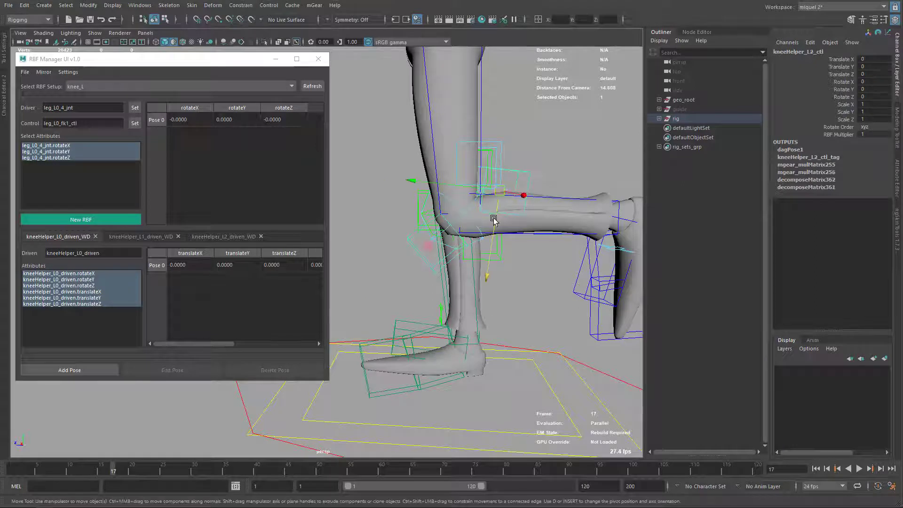
pyautogui.moveTo(492, 219); pyautogui.dragTo(494, 210)
pyautogui.press('q')
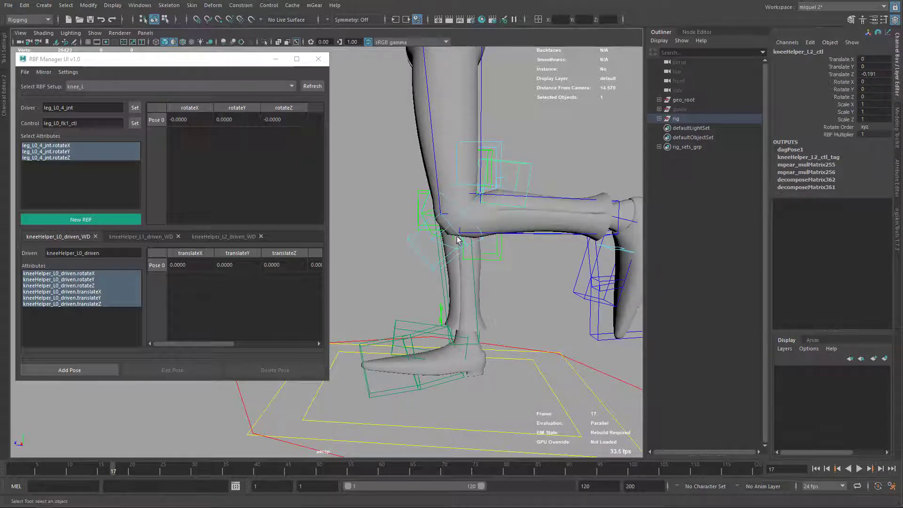
# - Shift the upper rear left knee helper control and add the bent knee as a pose to the knee_L setup
pyautogui.click(495, 142)
pyautogui.press('w')
pyautogui.moveTo(484, 172); pyautogui.dragTo(474, 166, button='middle')
pyautogui.press('q')
pyautogui.click(69, 369)
# - Bend the left knee slightly further with its FK control and add another pose to the knee_L setup
pyautogui.keyDown('alt'); pyautogui.moveTo(553, 257); pyautogui.dragTo(537, 253, button='middle'); pyautogui.keyUp('alt')
pyautogui.click(523, 230)
pyautogui.press('e')
pyautogui.moveTo(471, 285)
pyautogui.mouseDown()
pyautogui.moveTo(489, 268)
pyautogui.moveTo(483, 281)
pyautogui.moveTo(421, 298)
pyautogui.moveTo(476, 277)
pyautogui.moveTo(455, 284)
pyautogui.moveTo(463, 279)
pyautogui.mouseUp()
pyautogui.click(89, 369)
# - Bend the left knee deeply with its FK control and shift a knee helper control to suit the bend
pyautogui.moveTo(414, 298); pyautogui.dragTo(481, 258)
pyautogui.press('q')
pyautogui.click(436, 190)
pyautogui.press('w')
pyautogui.moveTo(438, 190); pyautogui.dragTo(495, 188)
# - Reposition kneeHelper_L0_ctl on the deeply bent left knee to improve the kneecap's shape
pyautogui.click(488, 174)
pyautogui.keyDown('alt'); pyautogui.moveTo(463, 198); pyautogui.dragTo(440, 224, button='middle'); pyautogui.keyUp('alt')
pyautogui.scroll(2, 439, 225)
pyautogui.keyDown('alt'); pyautogui.moveTo(470, 209); pyautogui.dragTo(498, 173); pyautogui.keyUp('alt')
pyautogui.scroll(3, 497, 223)
pyautogui.keyDown('alt'); pyautogui.moveTo(497, 223); pyautogui.dragTo(459, 242, button='middle'); pyautogui.keyUp('alt')
pyautogui.moveTo(444, 163); pyautogui.dragTo(449, 167)
pyautogui.keyDown('alt'); pyautogui.moveTo(478, 211); pyautogui.dragTo(482, 190, button='middle'); pyautogui.keyUp('alt')
pyautogui.press('q')
pyautogui.keyDown('alt'); pyautogui.moveTo(460, 281); pyautogui.dragTo(494, 216); pyautogui.keyUp('alt')
# - Fine-tune the rotation and position of kneeHelper_L0_ctl on the deeply bent knee and add the pose to knee_L
pyautogui.press('e')
pyautogui.moveTo(523, 190)
pyautogui.mouseDown()
pyautogui.moveTo(530, 183)
pyautogui.moveTo(523, 189)
pyautogui.mouseUp()
pyautogui.press('w')
pyautogui.moveTo(386, 265); pyautogui.dragTo(397, 271)
pyautogui.moveTo(397, 272); pyautogui.dragTo(394, 271, button='middle')
pyautogui.press('e')
pyautogui.moveTo(450, 149); pyautogui.dragTo(433, 160)
pyautogui.press('w')
pyautogui.scroll(-3, 456, 258)
pyautogui.moveTo(457, 260)
pyautogui.keyDown('alt'); pyautogui.mouseDown()
pyautogui.moveTo(484, 258)
pyautogui.moveTo(466, 266)
pyautogui.mouseUp(); pyautogui.keyUp('alt')
pyautogui.click(69, 369)
# - Rotate the left lower leg through its bend to check the poses and return the leg to its rest position
pyautogui.keyDown('alt'); pyautogui.moveTo(246, 385); pyautogui.dragTo(463, 227); pyautogui.keyUp('alt')
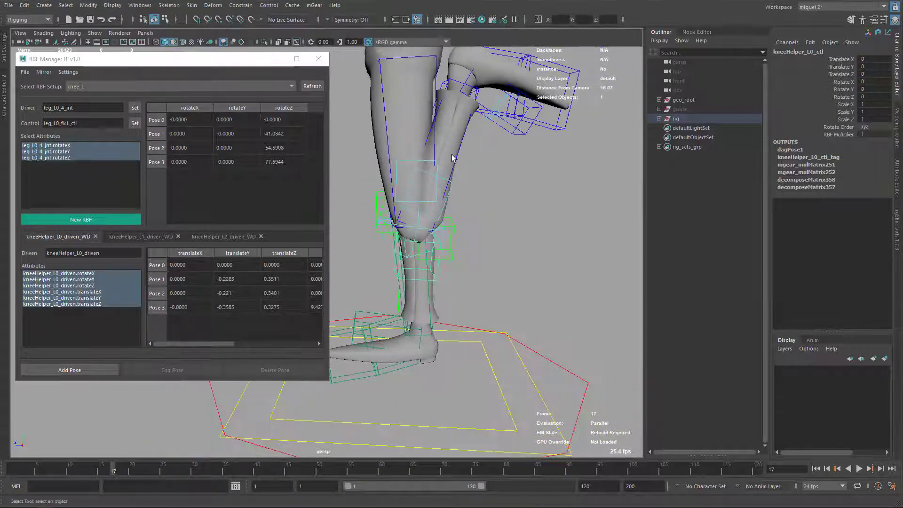
pyautogui.click(454, 158)
pyautogui.press('e')
pyautogui.moveTo(385, 146); pyautogui.dragTo(458, 275)
pyautogui.moveTo(487, 238)
pyautogui.mouseDown()
pyautogui.moveTo(439, 188)
pyautogui.moveTo(418, 187)
pyautogui.moveTo(459, 228)
pyautogui.moveTo(455, 282)
pyautogui.moveTo(444, 254)
pyautogui.moveTo(491, 217)
pyautogui.moveTo(428, 321)
pyautogui.moveTo(474, 320)
pyautogui.moveTo(472, 271)
pyautogui.mouseUp()
pyautogui.press('q')
pyautogui.keyDown('alt'); pyautogui.moveTo(487, 202); pyautogui.dragTo(490, 242, button='middle'); pyautogui.keyUp('alt')
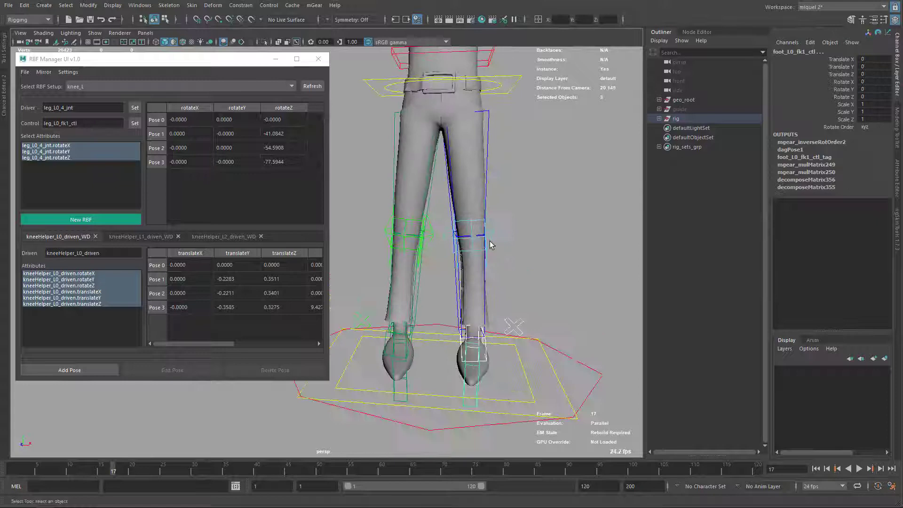
# - Clear the selection and mirror the knee_L setup to the right leg
pyautogui.click(535, 221)
pyautogui.click(47, 73)
pyautogui.keyDown('alt'); pyautogui.moveTo(468, 245); pyautogui.dragTo(348, 256); pyautogui.keyUp('alt')
# - Test the mirrored knee setup by rotating the lower-leg FK controls, and undo the rotation
pyautogui.click(424, 214)
pyautogui.press('e')
pyautogui.moveTo(407, 240); pyautogui.dragTo(401, 244)
pyautogui.hotkey('ctrl', 'z')
pyautogui.scroll(-2, 498, 306)
pyautogui.keyDown('alt'); pyautogui.moveTo(548, 298); pyautogui.dragTo(491, 219); pyautogui.keyUp('alt')
pyautogui.keyDown('alt'); pyautogui.moveTo(491, 218); pyautogui.dragTo(503, 264, button='right'); pyautogui.keyUp('alt')
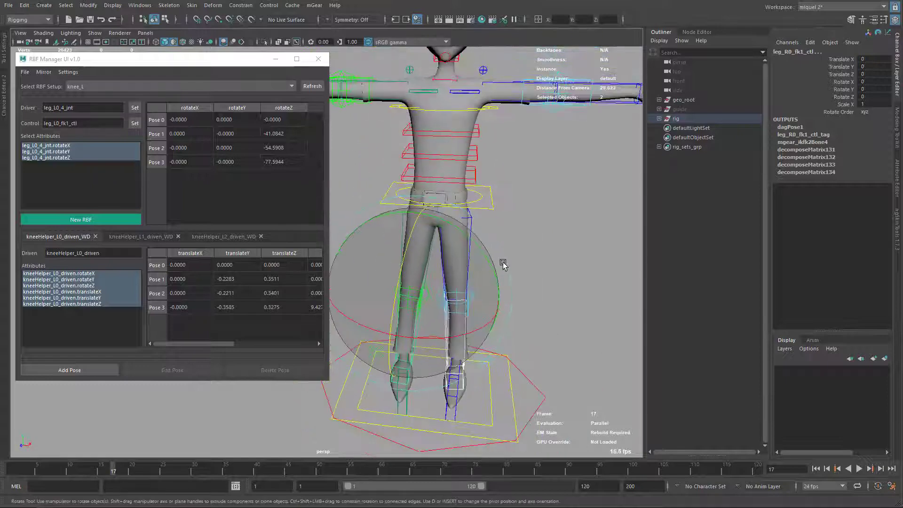